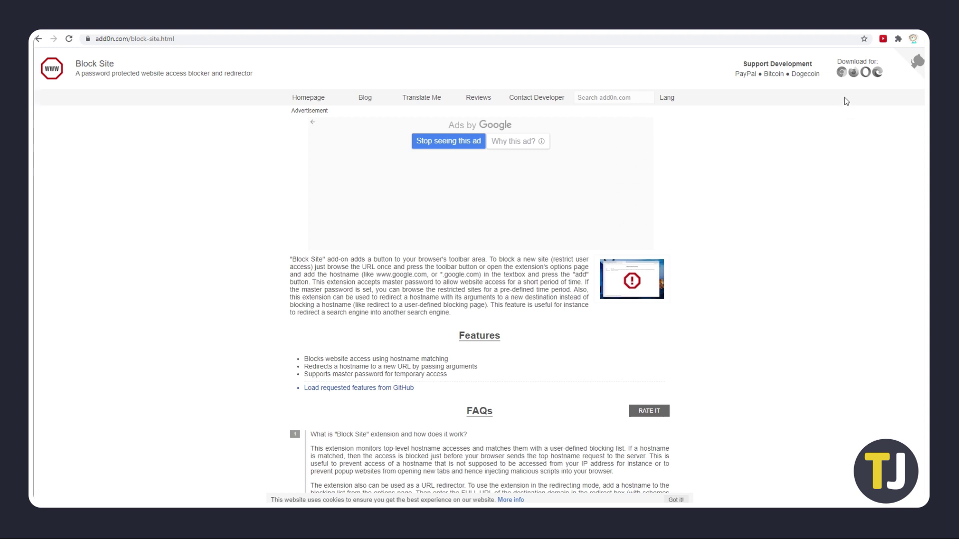
Step: Add Block Site to Chrome from its Web Store listing, reached via add0n.com
{"action": "left_click", "coordinate": [843, 74]}
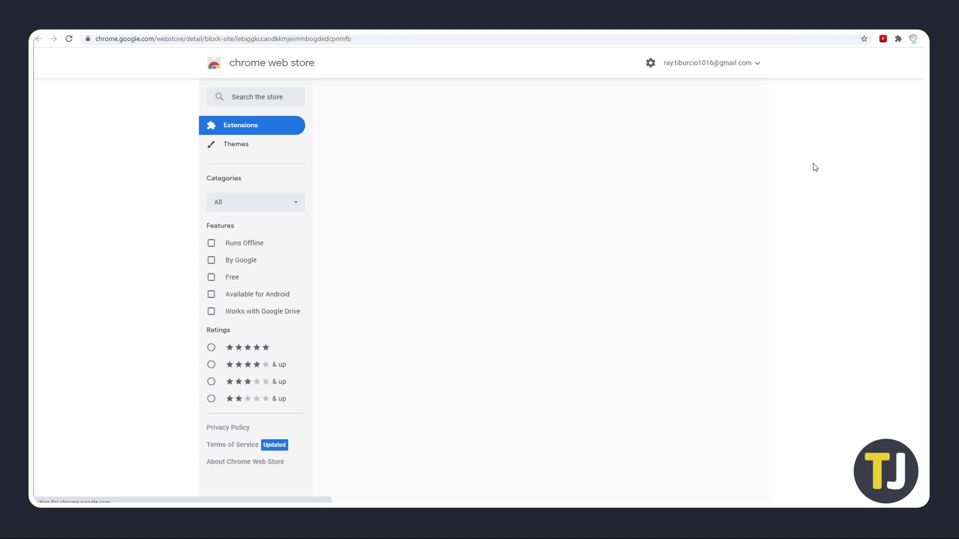
{"action": "left_click", "coordinate": [696, 129]}
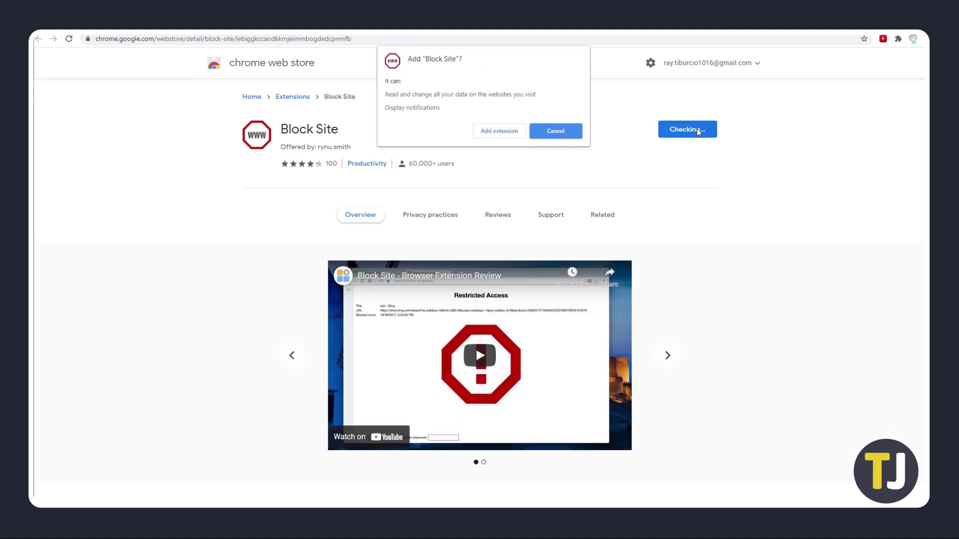
{"action": "left_click", "coordinate": [494, 133]}
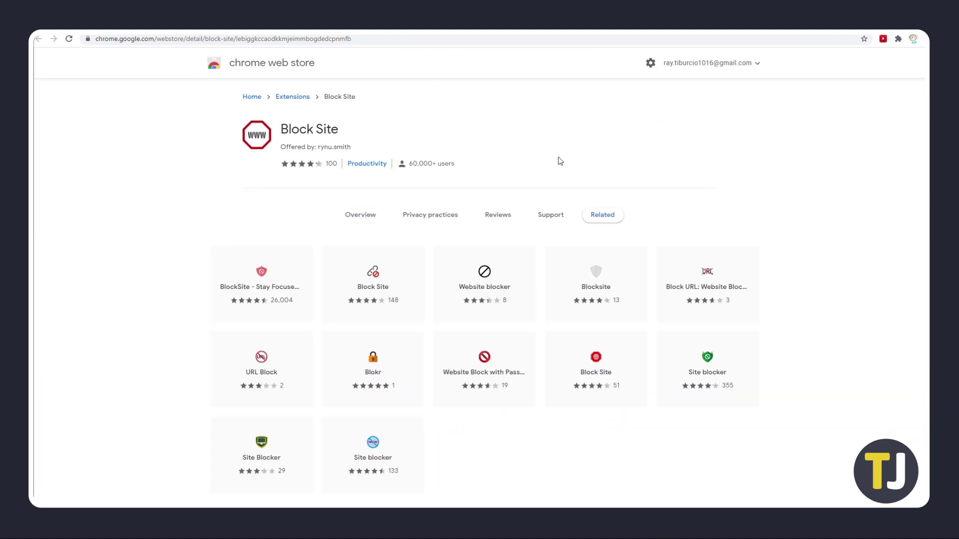
Step: Open Block Site's Options page from the Extensions menu
{"action": "left_click", "coordinate": [898, 39]}
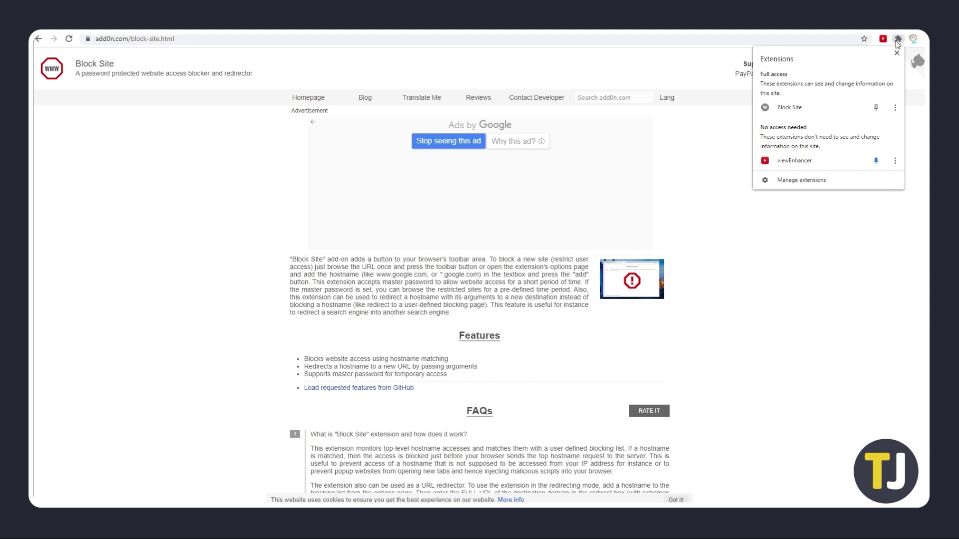
{"action": "left_click", "coordinate": [894, 107]}
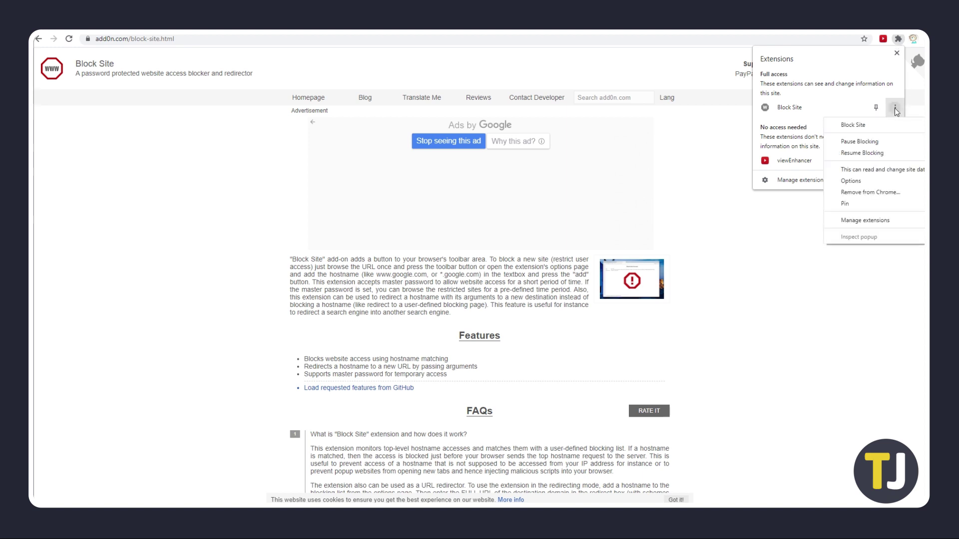
{"action": "left_click", "coordinate": [876, 180]}
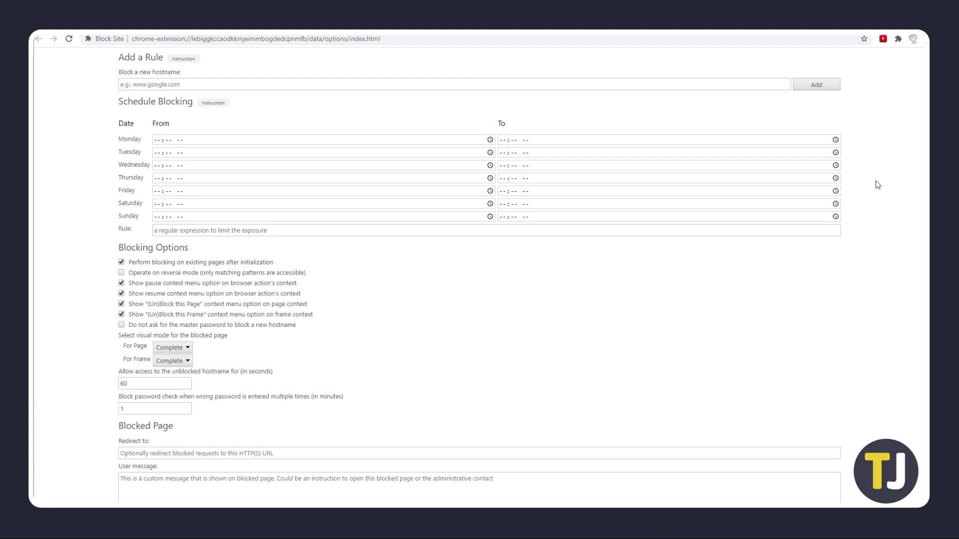
Step: Pin Block Site to the toolbar, then set and save a Master Password under Tools
{"action": "left_click", "coordinate": [898, 38]}
{"action": "left_click", "coordinate": [876, 108]}
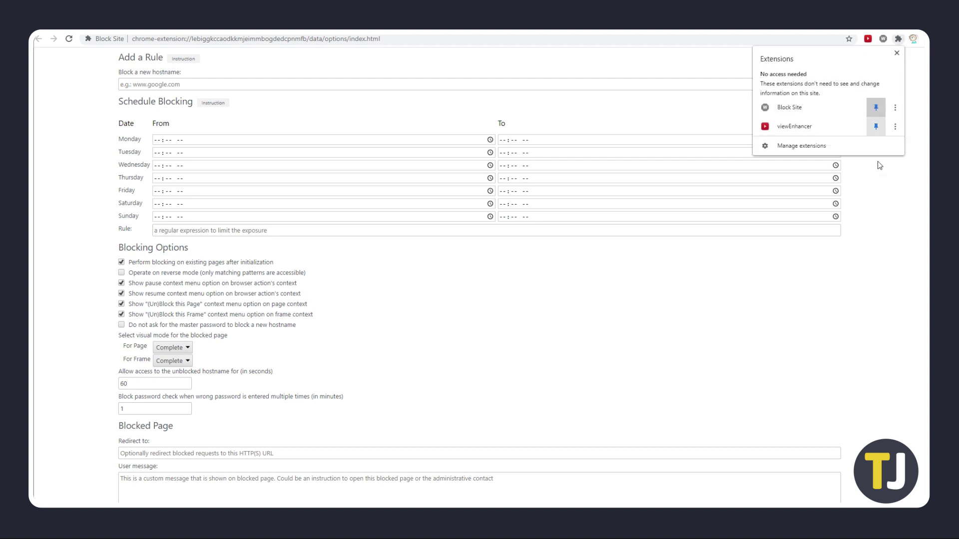
{"action": "right_click", "coordinate": [882, 39]}
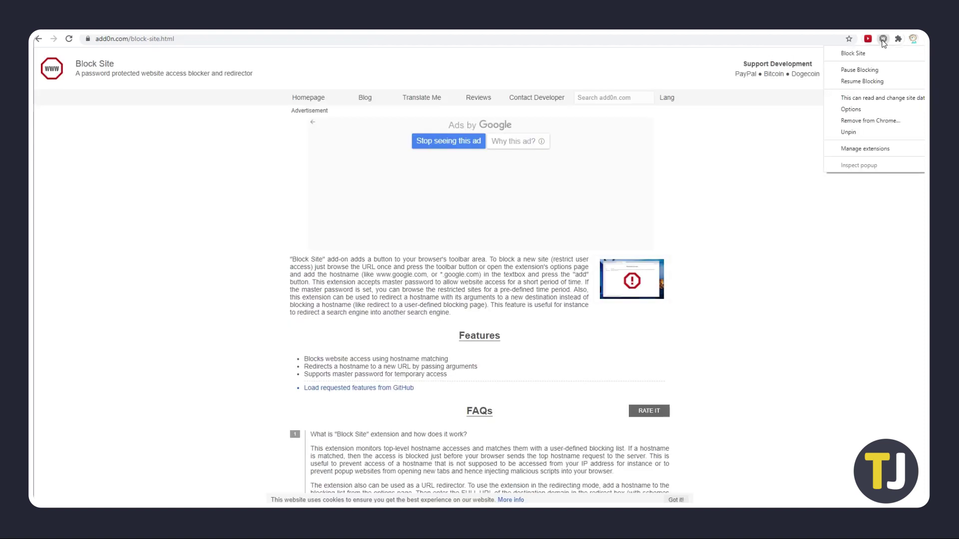
{"action": "left_click", "coordinate": [879, 110]}
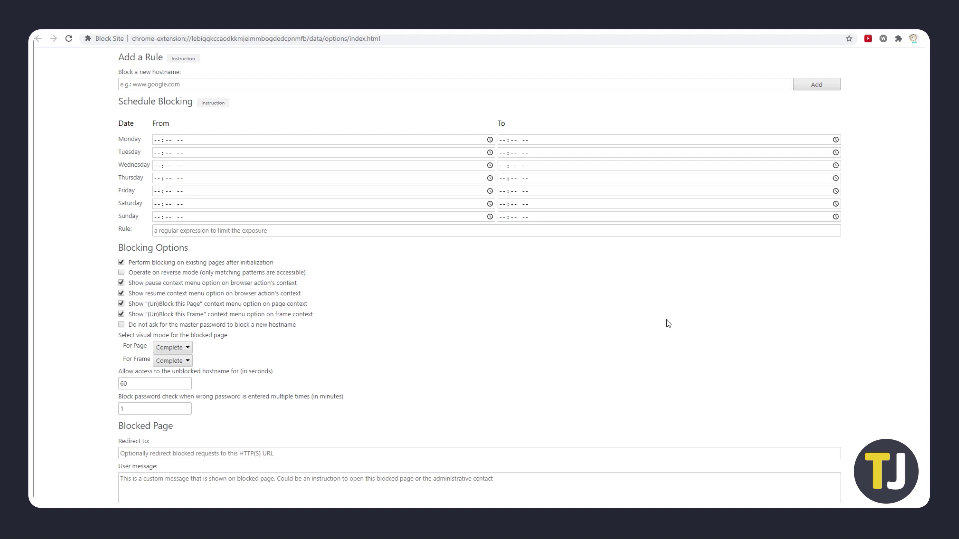
{"action": "scroll", "coordinate": [667, 324], "scroll_direction": "down", "scroll_amount": 3}
{"action": "scroll", "coordinate": [667, 324], "scroll_direction": "up", "scroll_amount": 1}
{"action": "scroll", "coordinate": [667, 324], "scroll_direction": "down", "scroll_amount": 1}
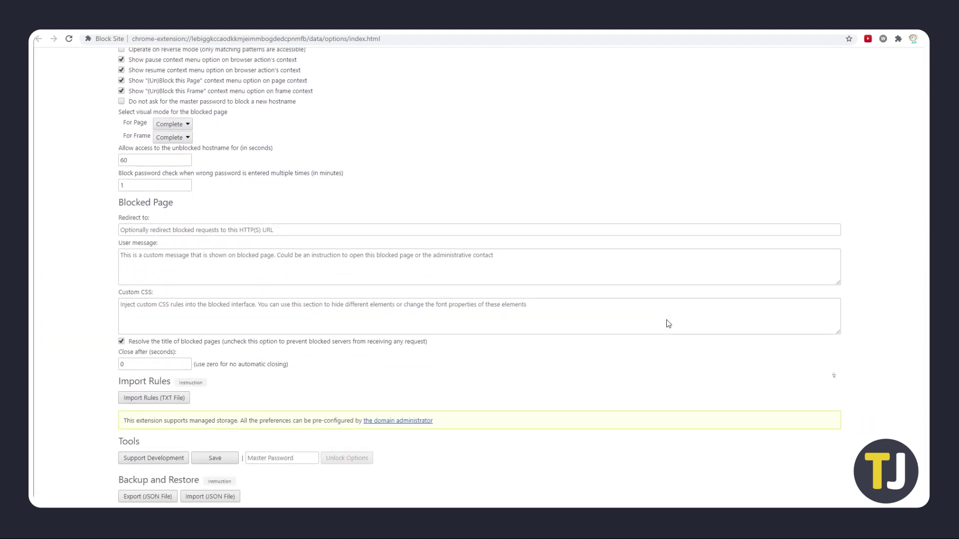
{"action": "left_click", "coordinate": [318, 460]}
{"action": "left_click", "coordinate": [224, 459]}
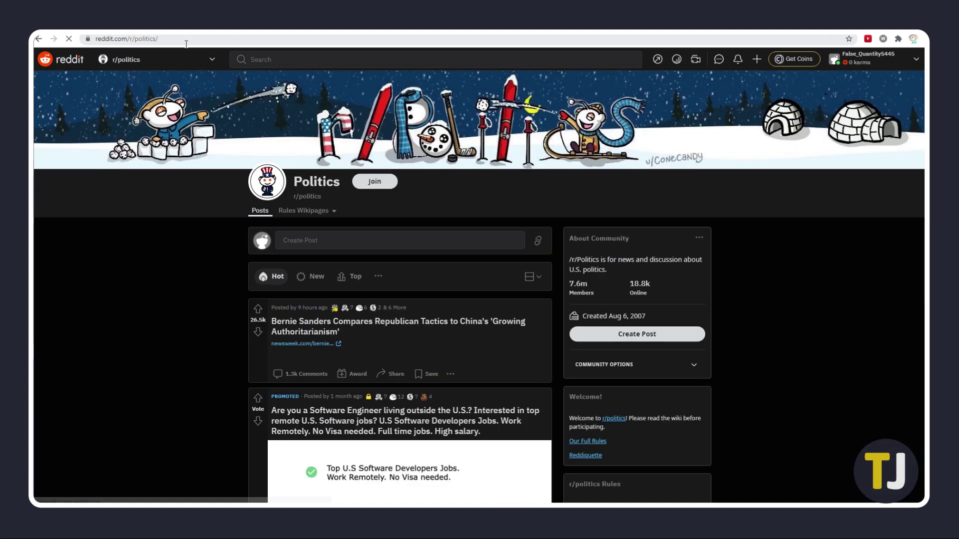
Step: Block reddit.com/r/politics from the toolbar icon, confirming with the master password
{"action": "left_click", "coordinate": [882, 39]}
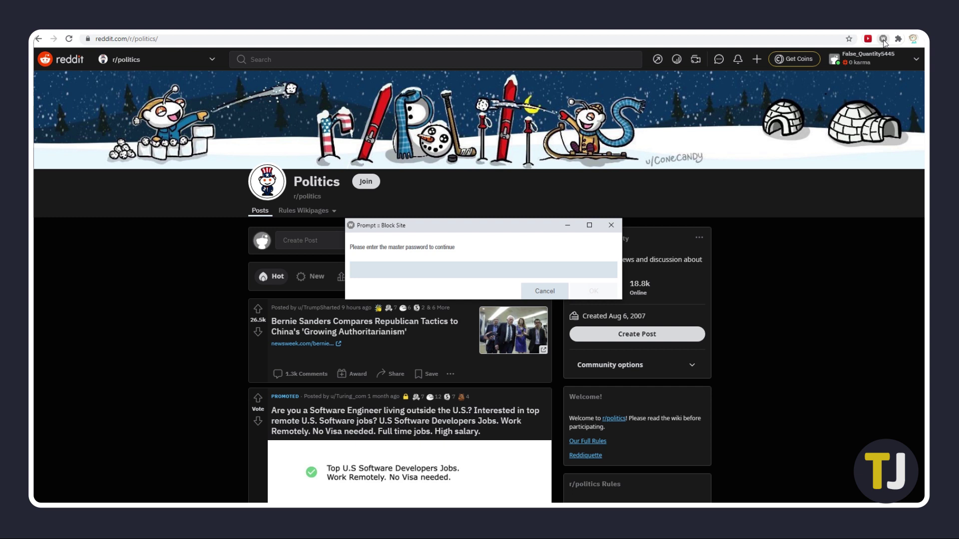
{"action": "type", "text": "p"}
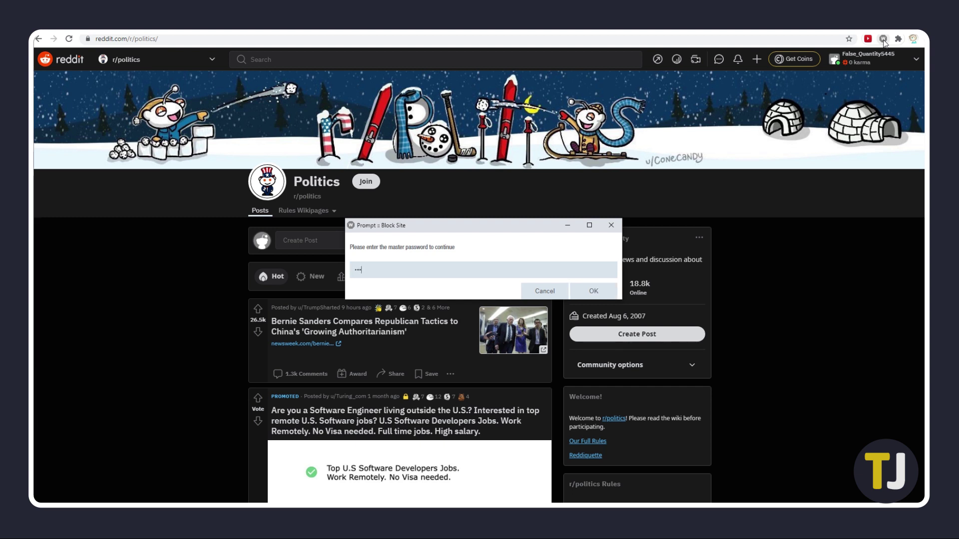
{"action": "type", "text": "swor"}
{"action": "left_click", "coordinate": [604, 294]}
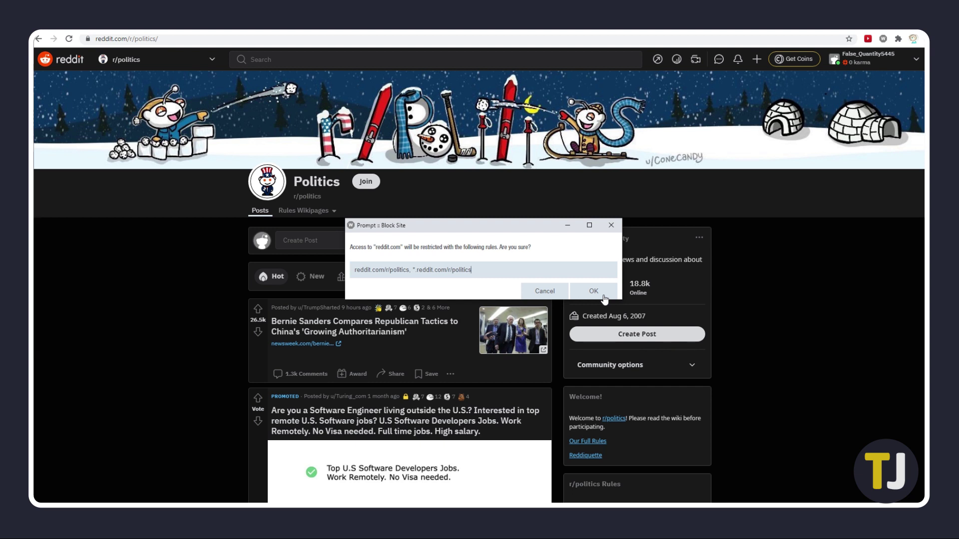
{"action": "left_click", "coordinate": [603, 296]}
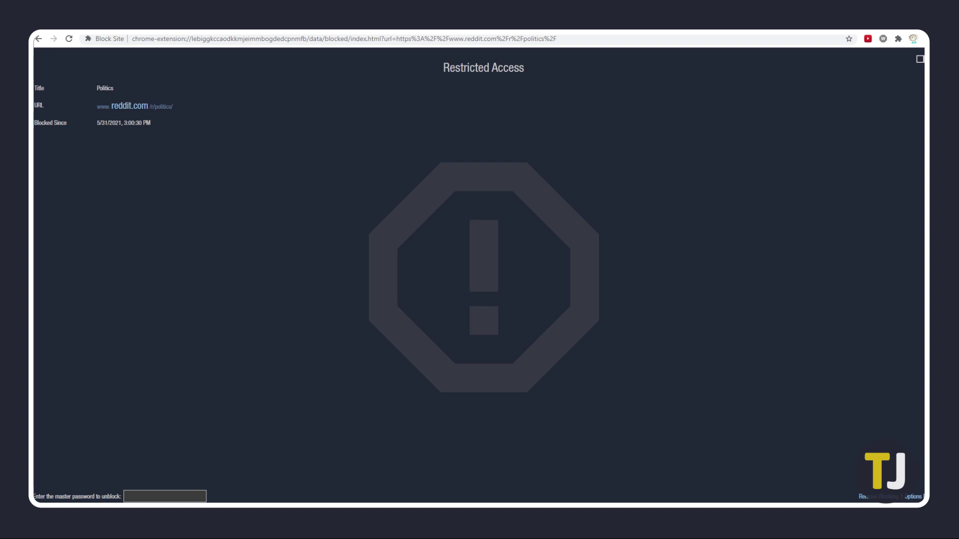
{"action": "type", "text": "•••"}
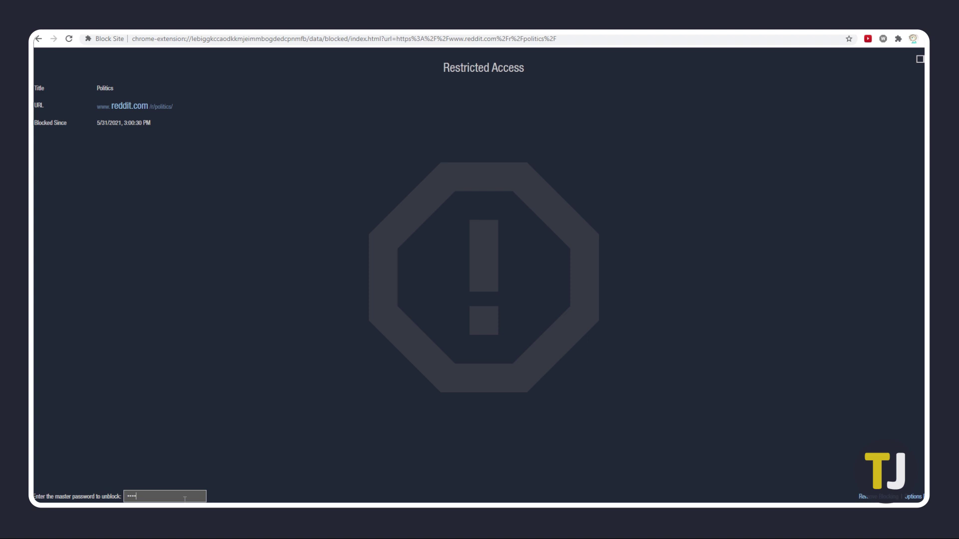
{"action": "type", "text": "••"}
Step: Submit the master password on the Restricted Access page to unblock r/politics
{"action": "key", "text": "Return"}
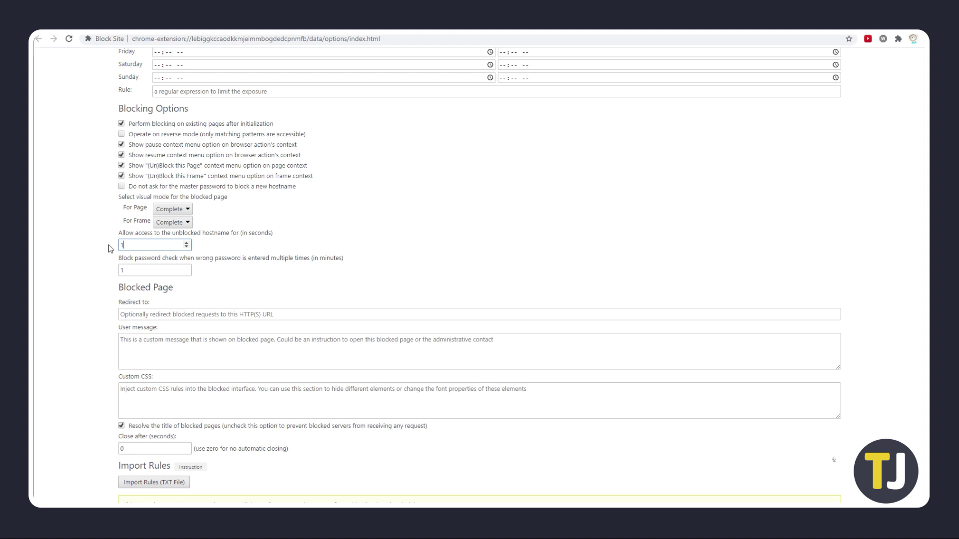
Step: Set unblocked-hostname access to 120 seconds in Block Site options
{"action": "left_click", "coordinate": [461, 253]}
{"action": "scroll", "coordinate": [460, 252], "scroll_direction": "down", "scroll_amount": 2}
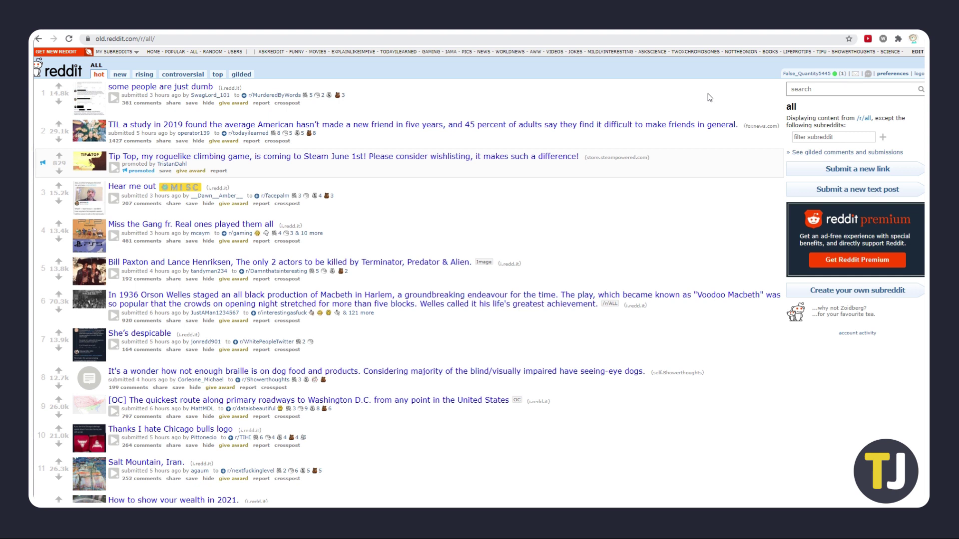
Step: Add 'politics' to the r/all sidebar's subreddit filter
{"action": "left_click", "coordinate": [825, 137]}
{"action": "type", "text": "poli"}
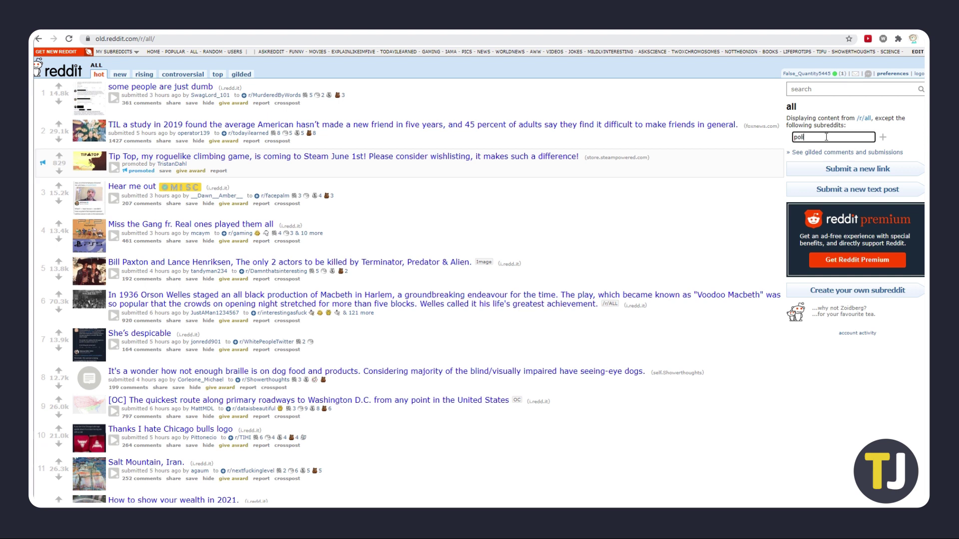
{"action": "type", "text": "s"}
{"action": "key", "text": "Return"}
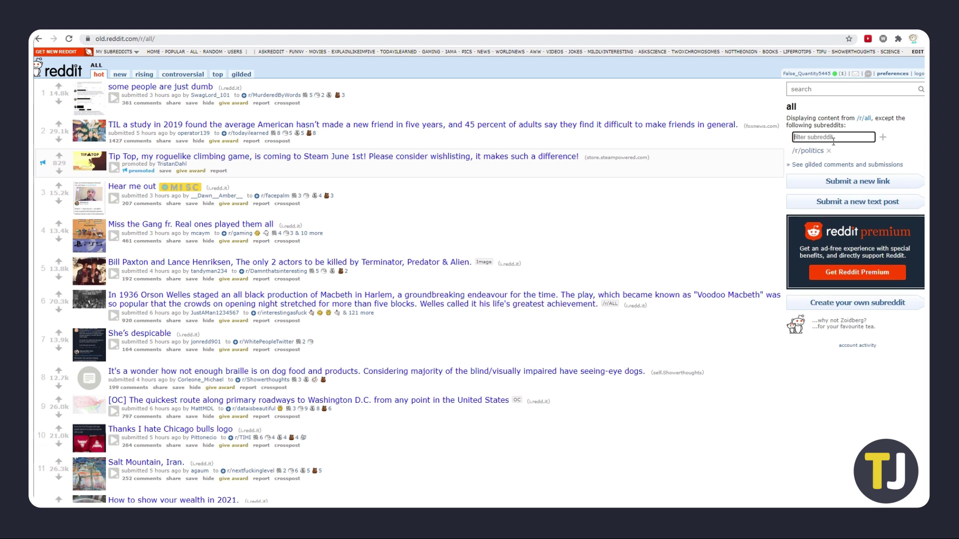